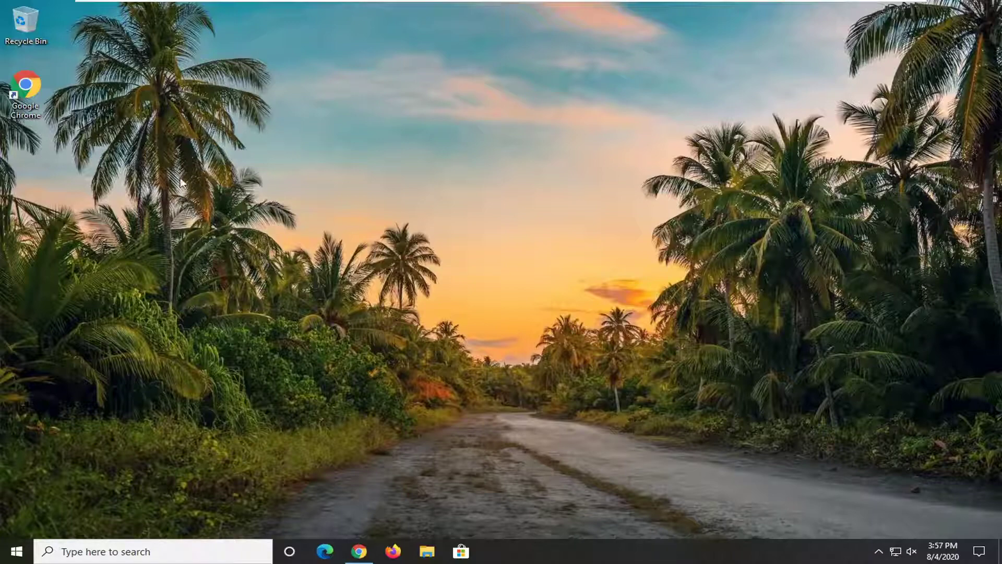
Search the Start menu for regedit and run Registry Editor as administrator
click(20, 550)
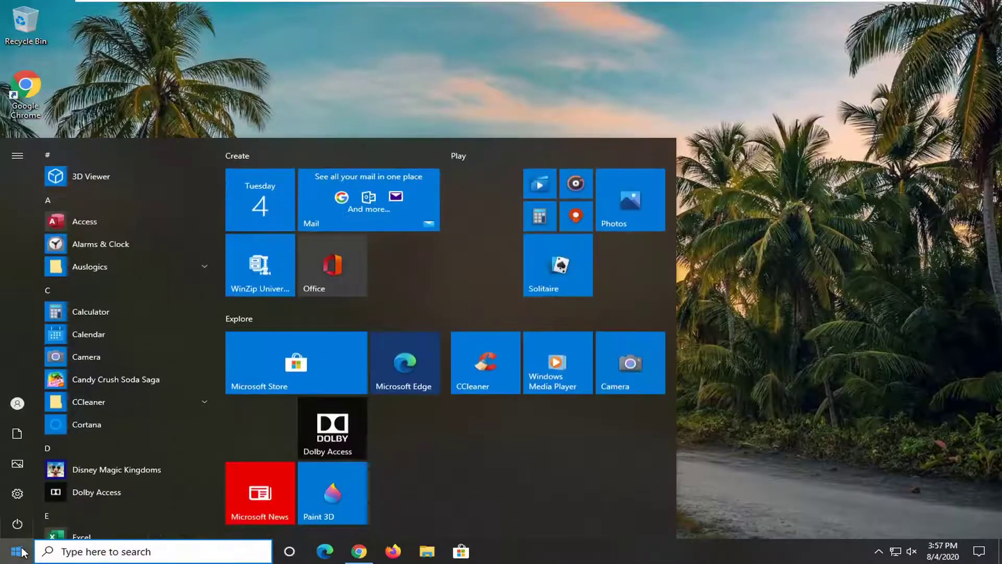
text(regedit)
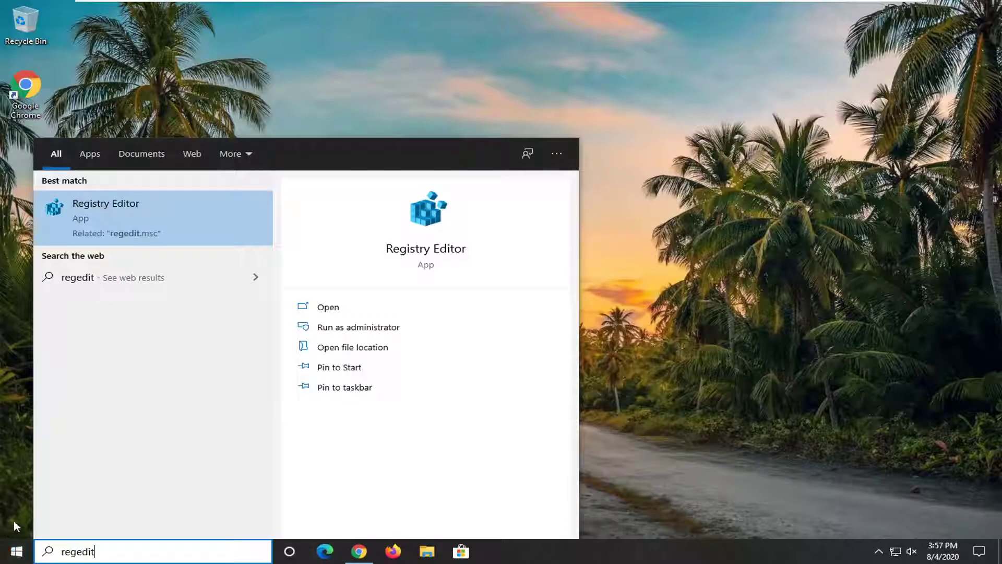
right_click(107, 216)
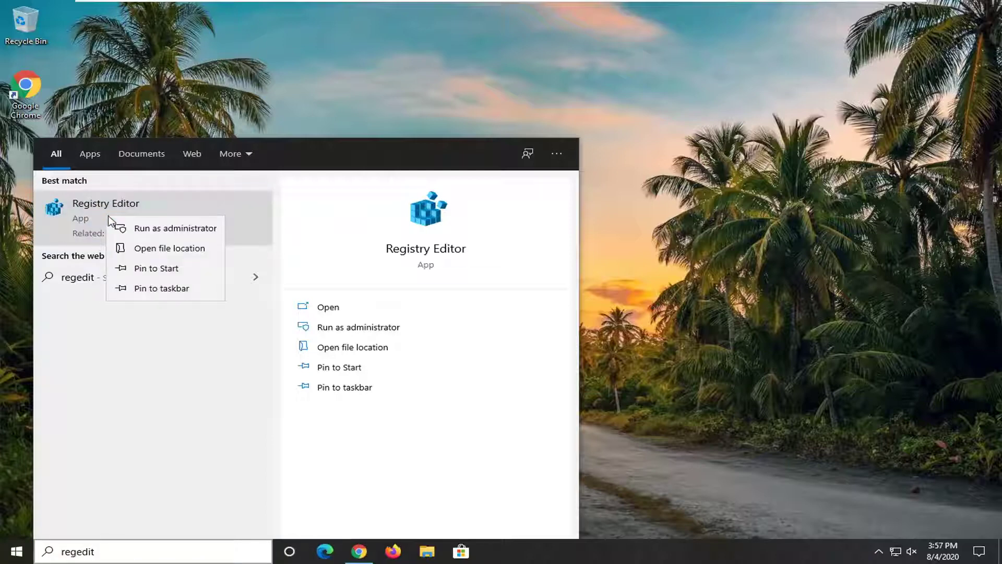
click(176, 232)
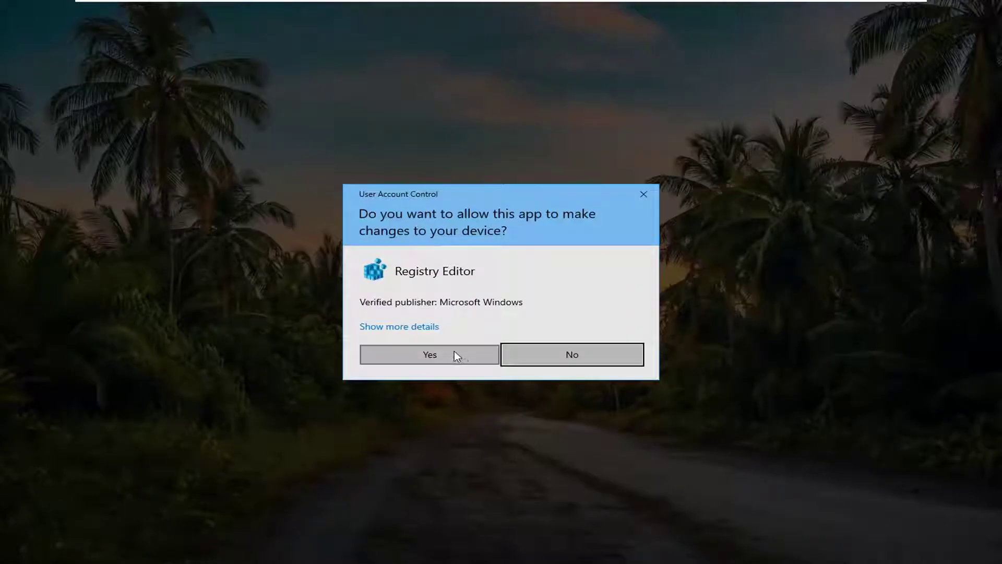
click(445, 356)
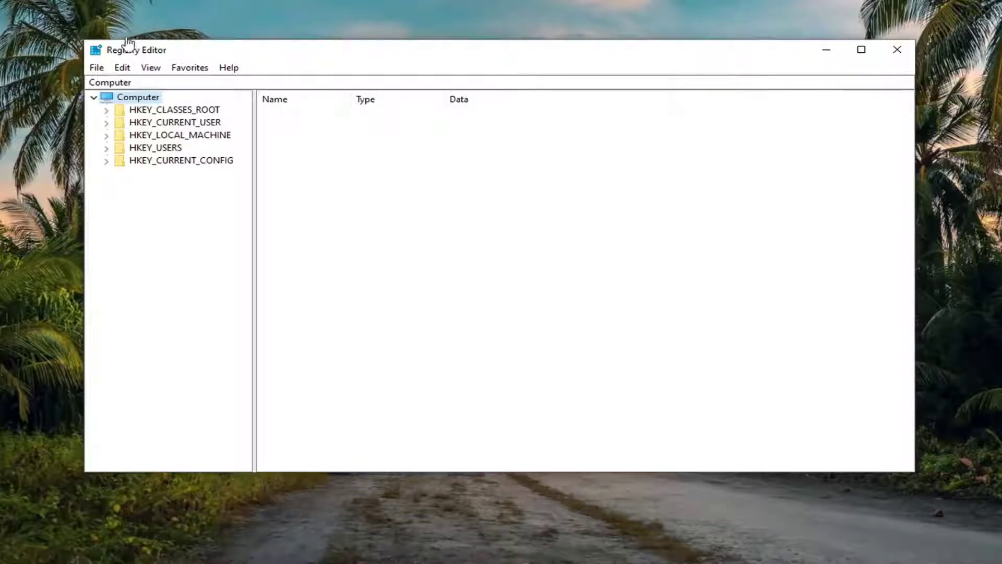
click(96, 68)
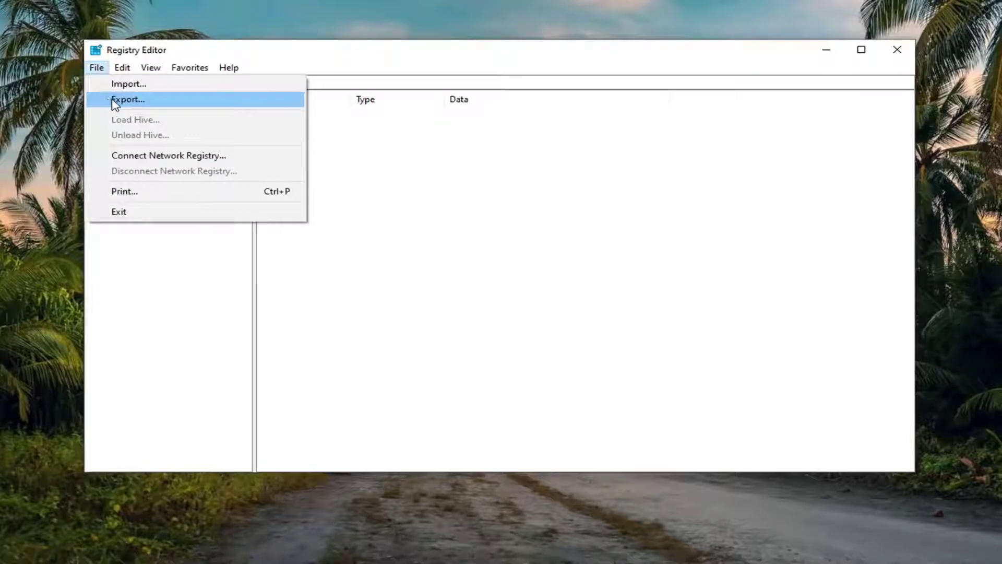
click(110, 102)
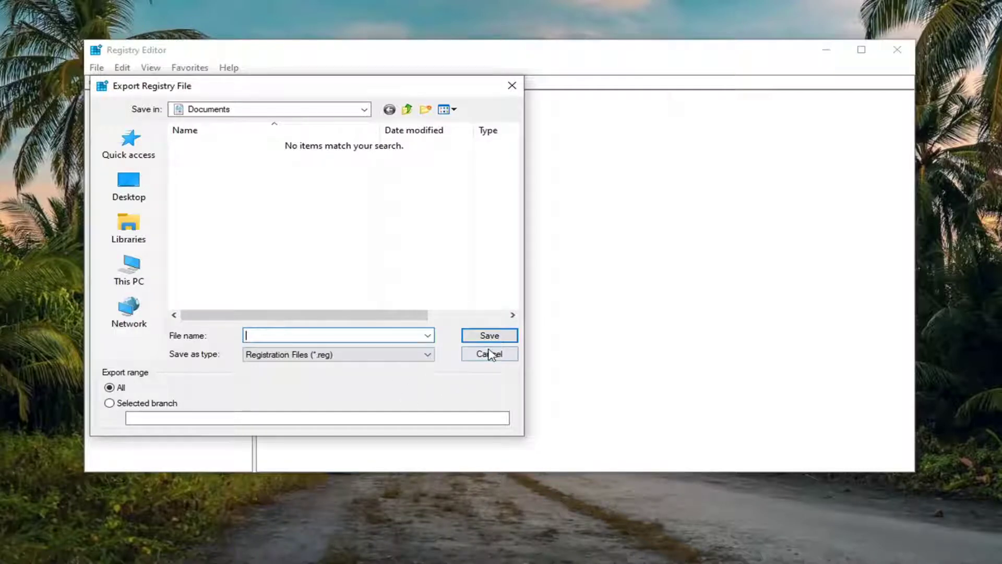
click(490, 354)
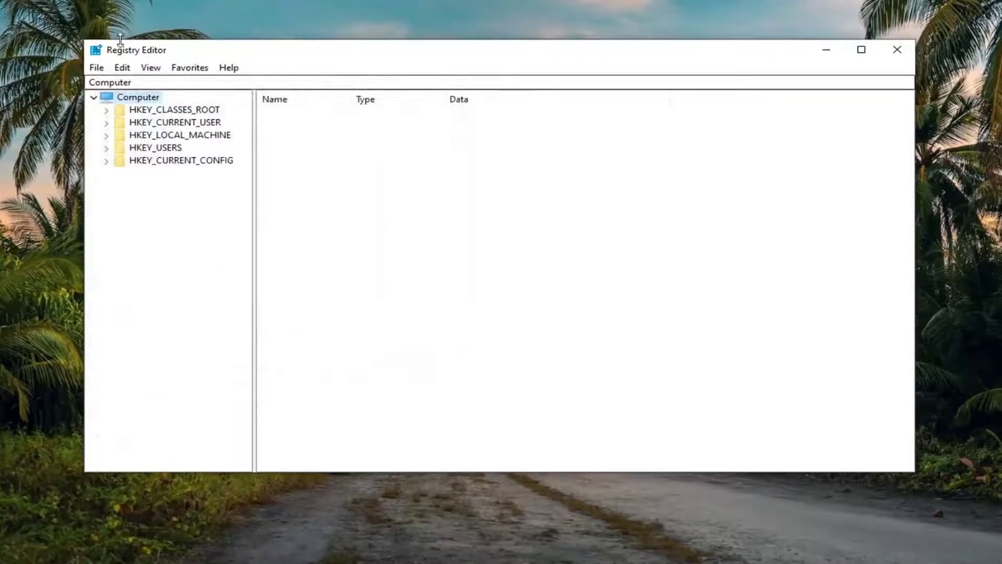
click(97, 68)
click(107, 84)
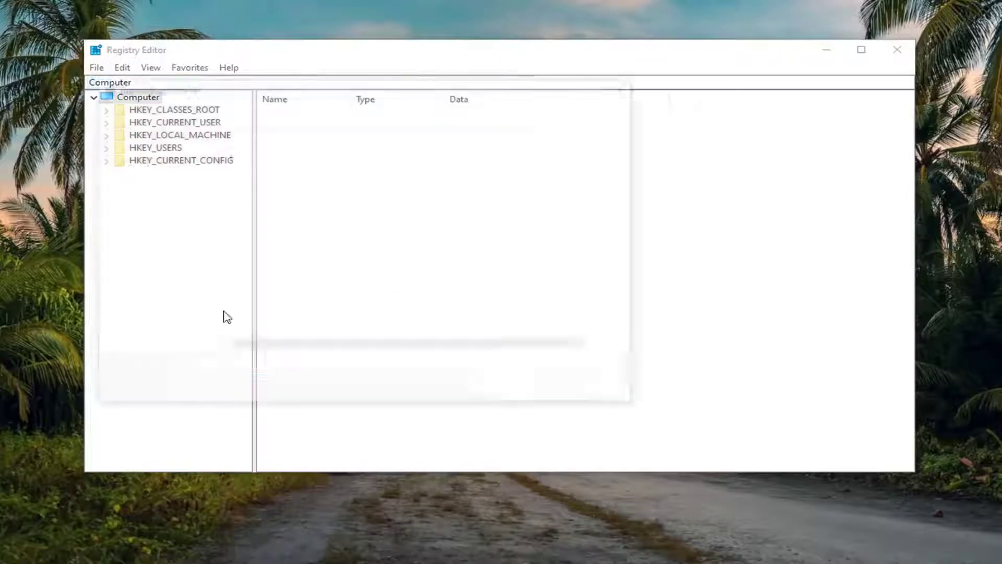
click(151, 185)
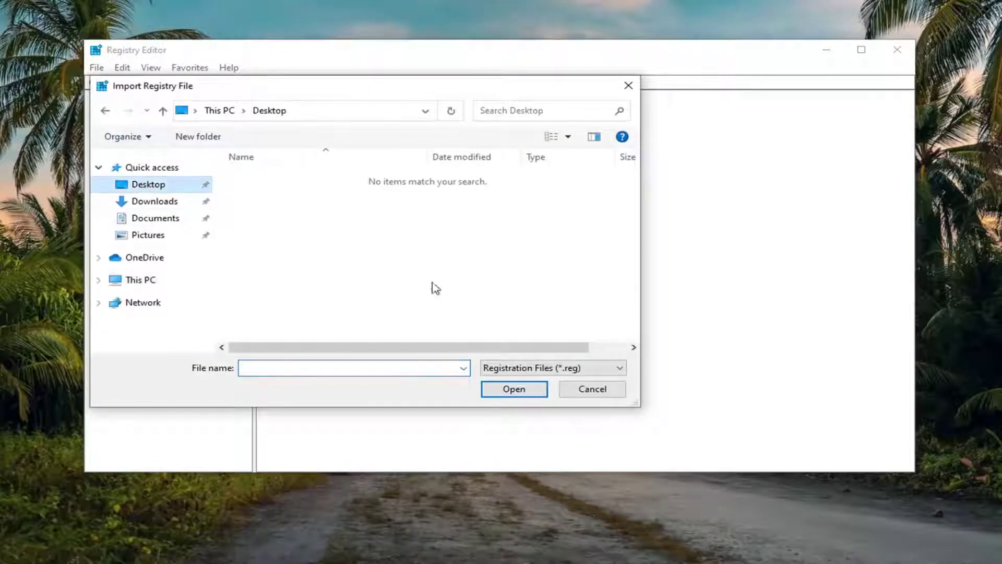
click(607, 397)
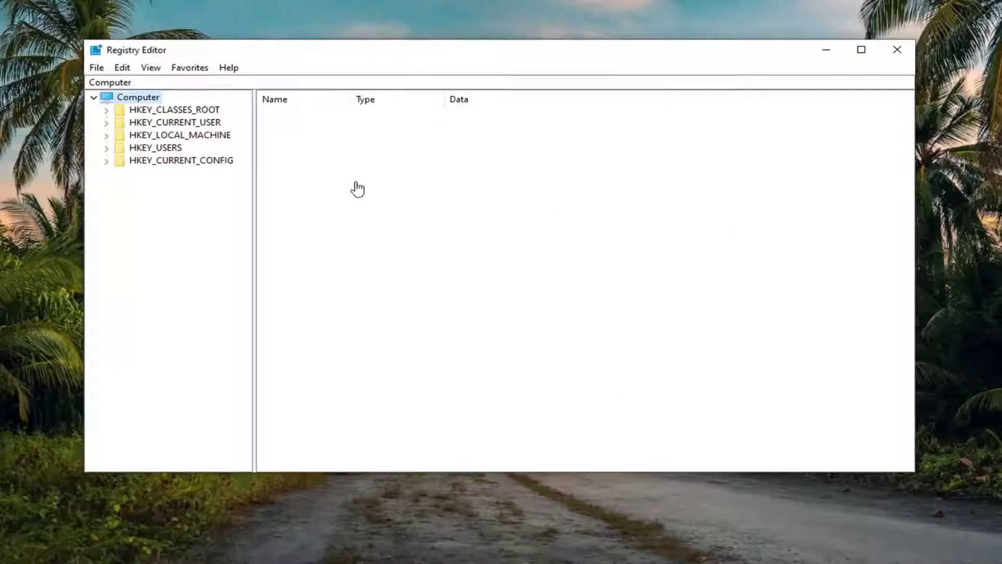
Widen the key tree pane and expand HKEY_CURRENT_USER and its SOFTWARE key
click(162, 148)
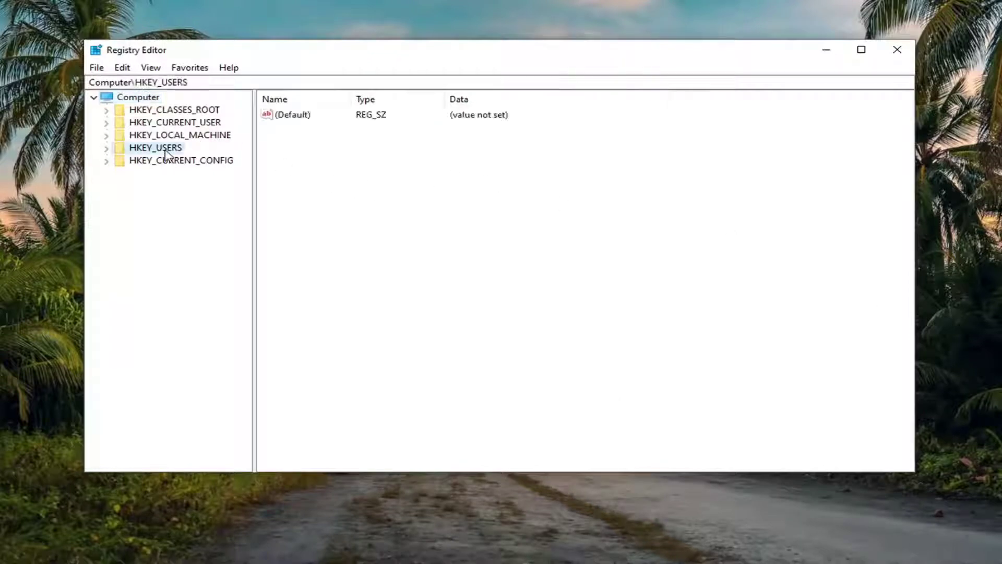
drag(254, 95, 330, 98)
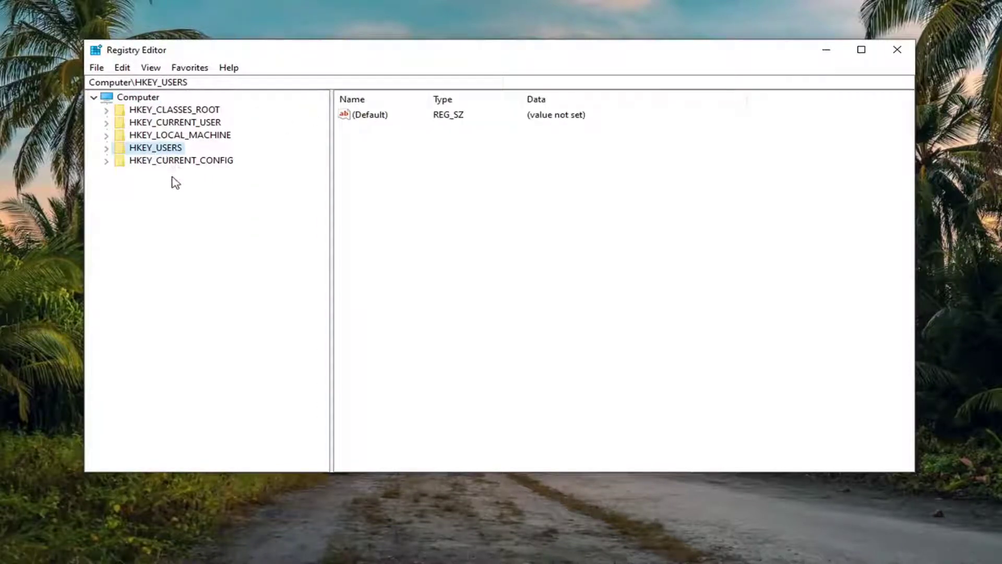
click(159, 126)
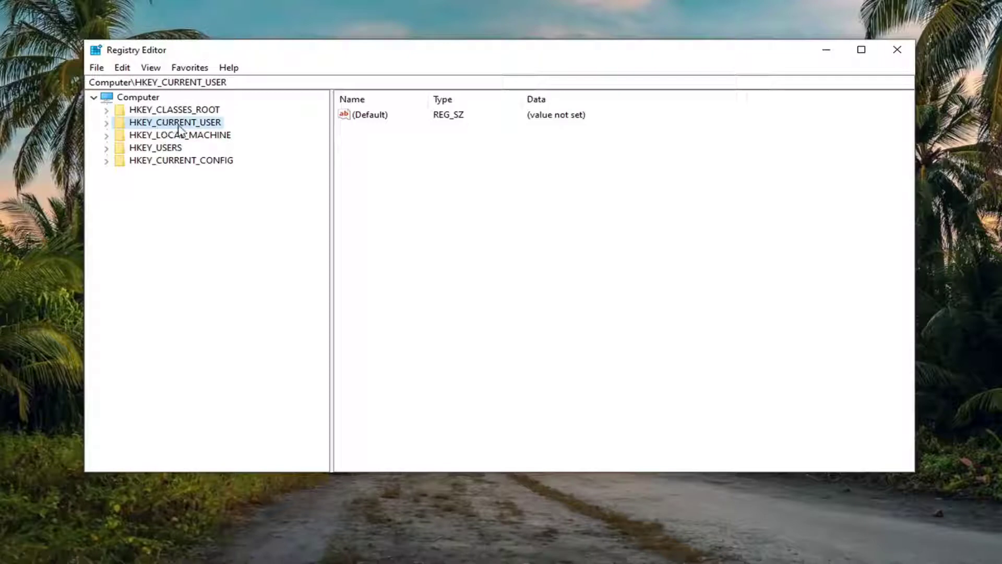
double_click(182, 126)
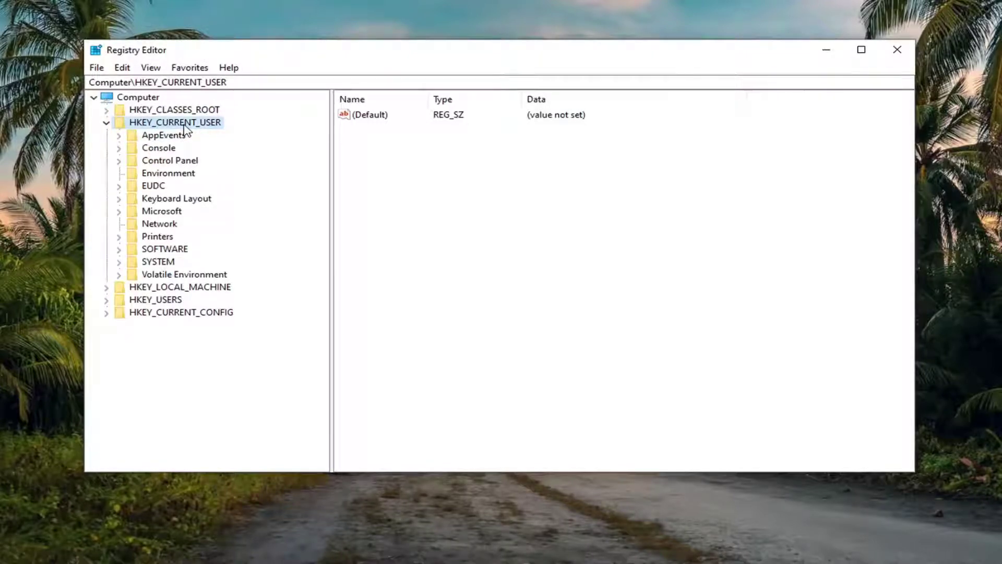
double_click(176, 252)
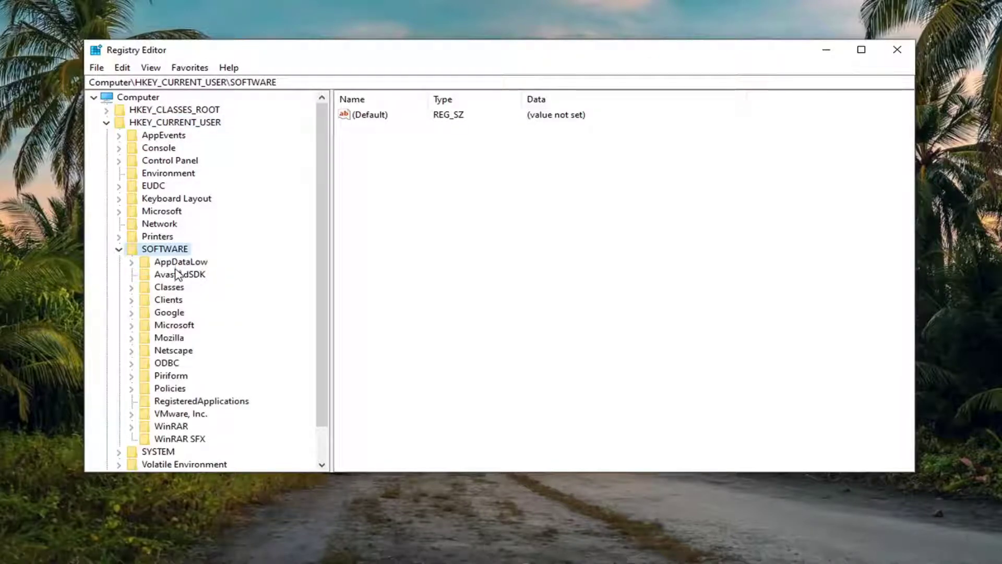
Expand Microsoft > Windows NT > CurrentVersion and select the Windows key
double_click(172, 324)
text(windows)
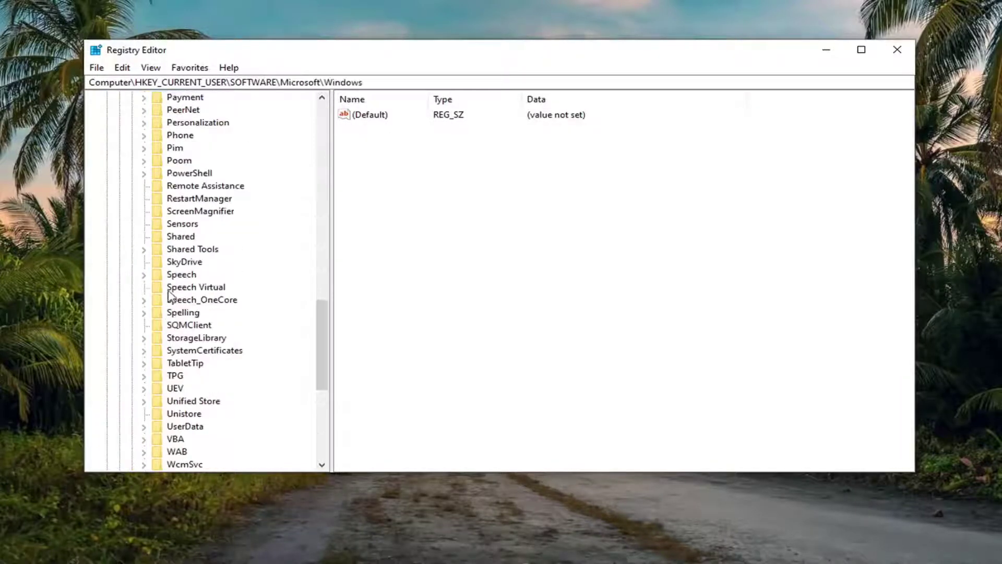
scroll(193, 235, down, 3)
scroll(191, 216, down, 1)
click(184, 364)
double_click(204, 365)
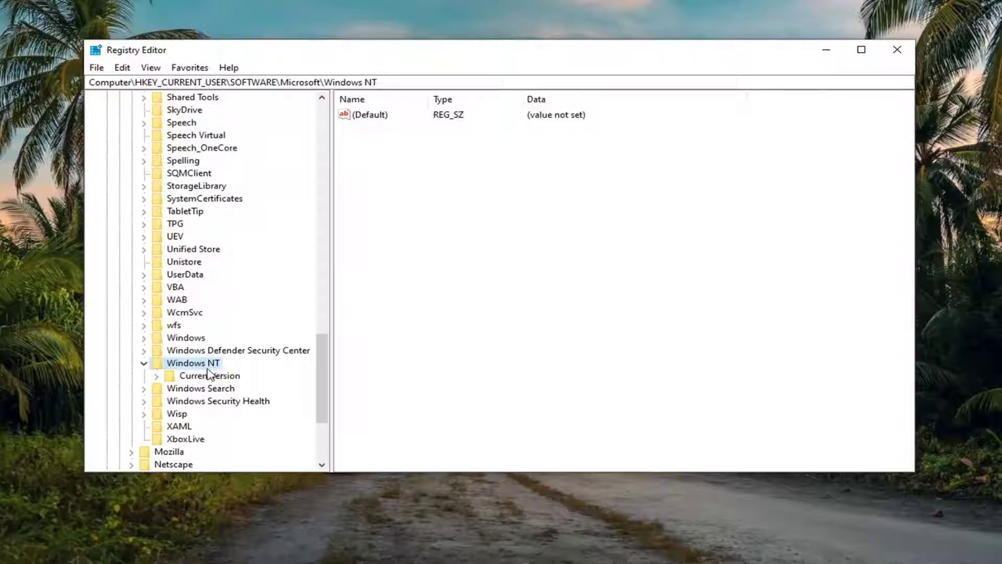
double_click(221, 377)
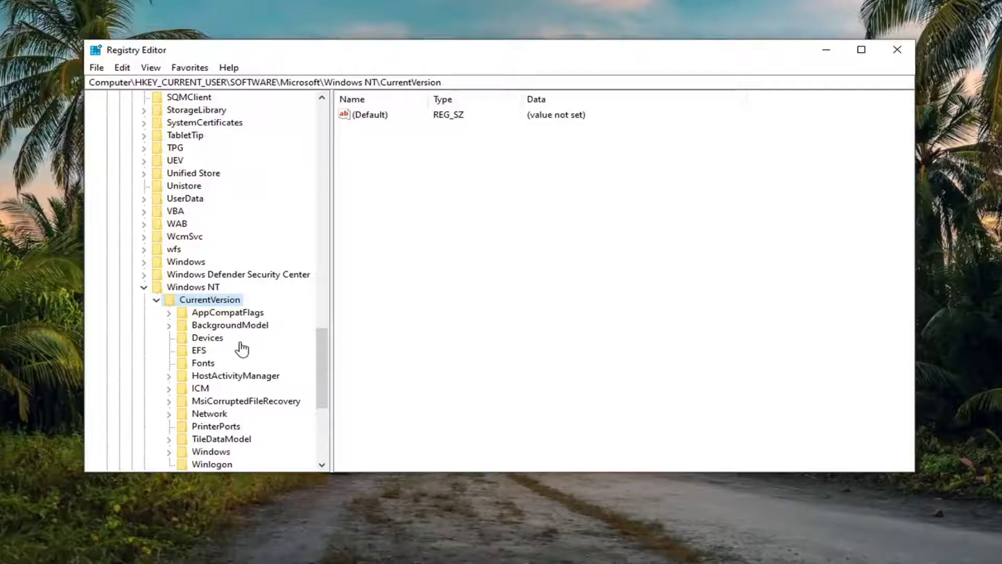
scroll(206, 407, down, 1)
click(211, 414)
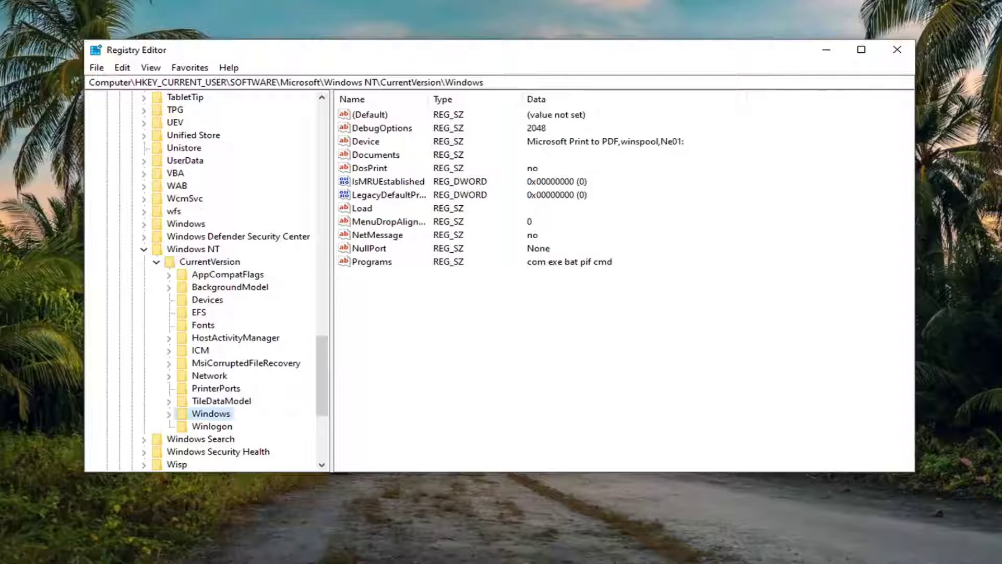
Add the Everyone group to the Windows key's permissions with Allow Full Control ticked
right_click(213, 413)
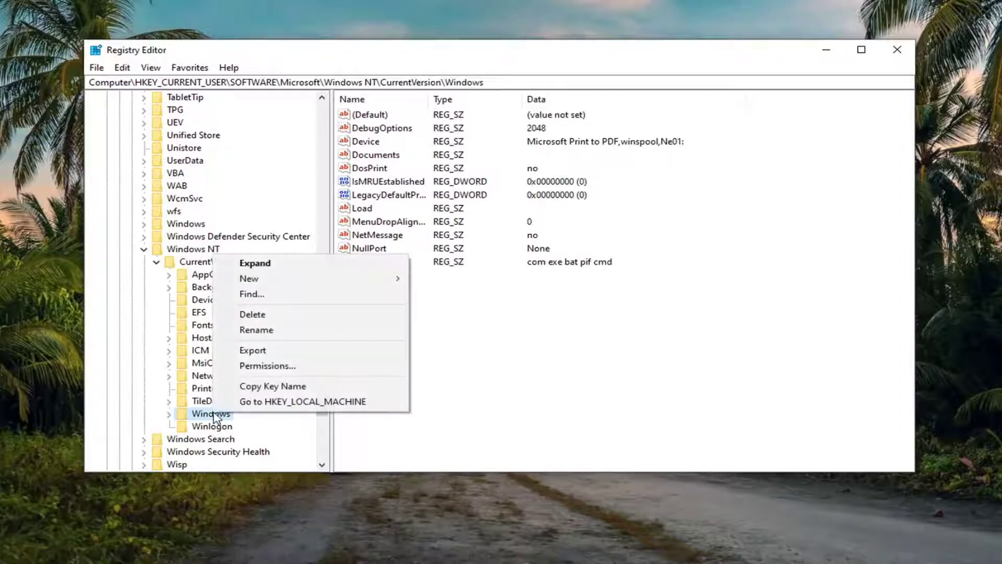
click(290, 366)
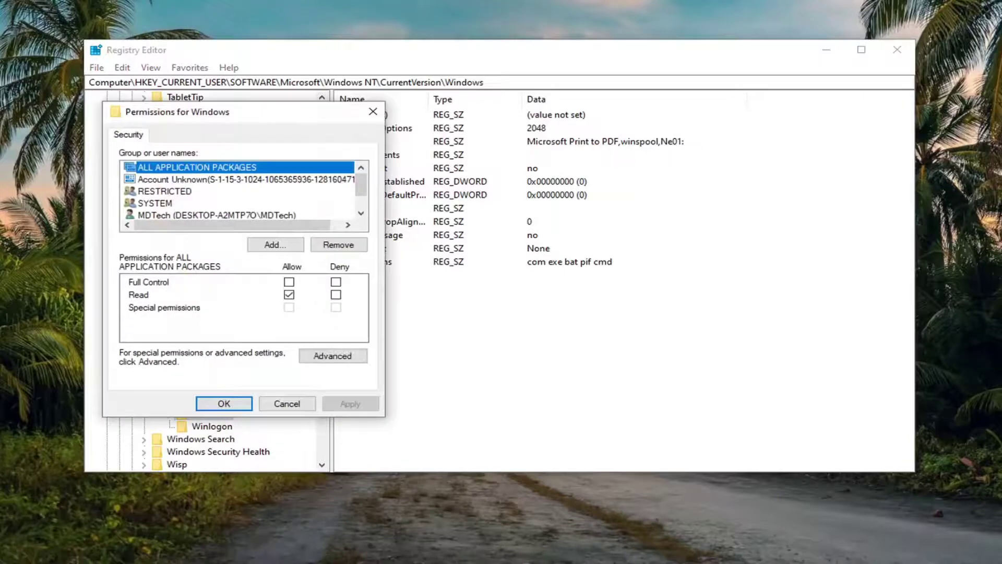
drag(235, 111, 418, 97)
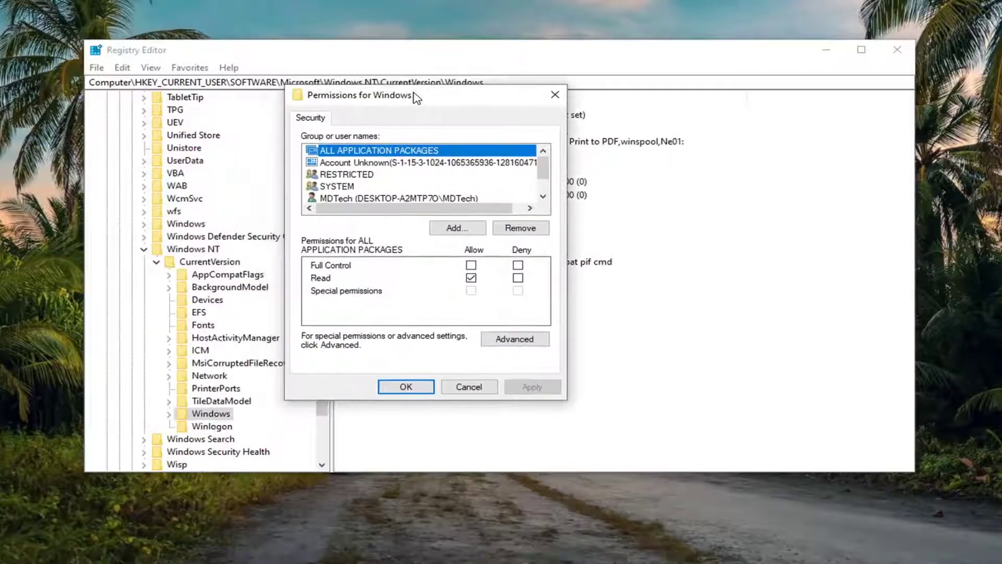
click(456, 230)
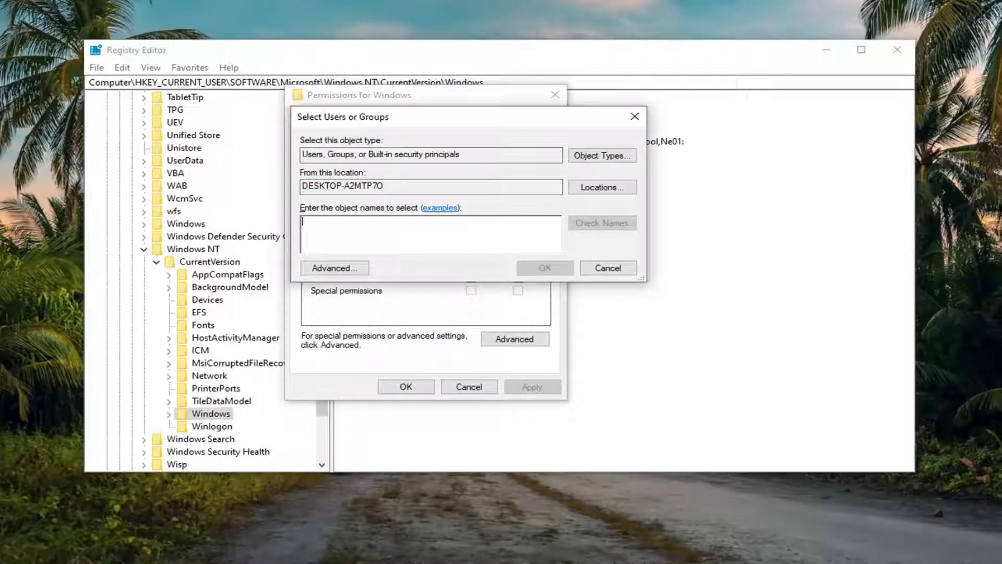
text(everyone)
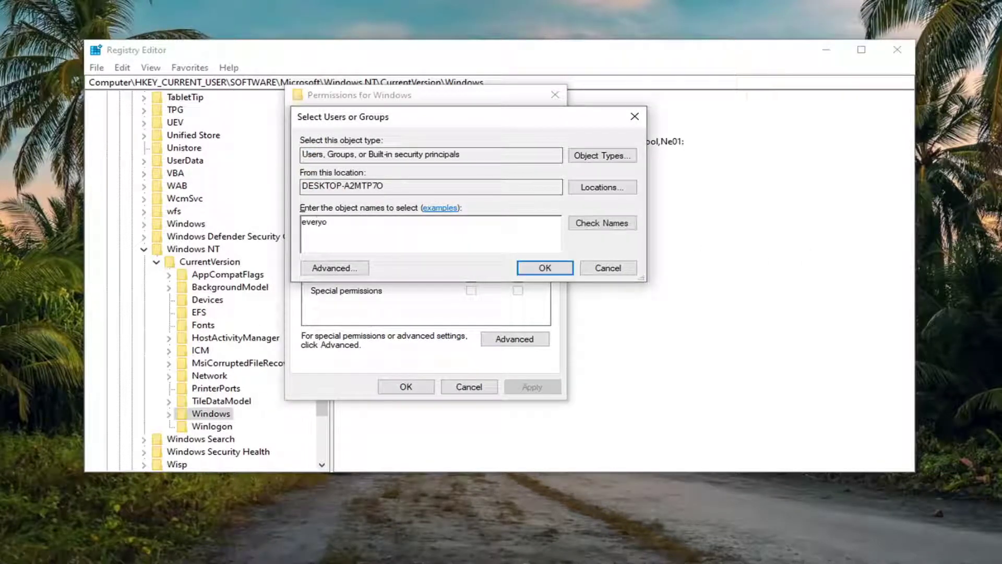
click(596, 226)
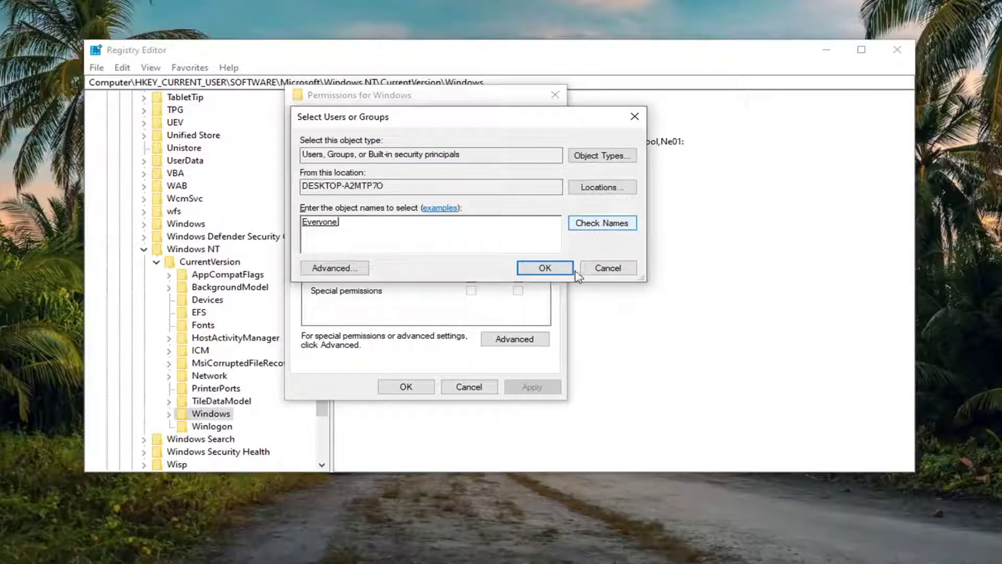
click(546, 268)
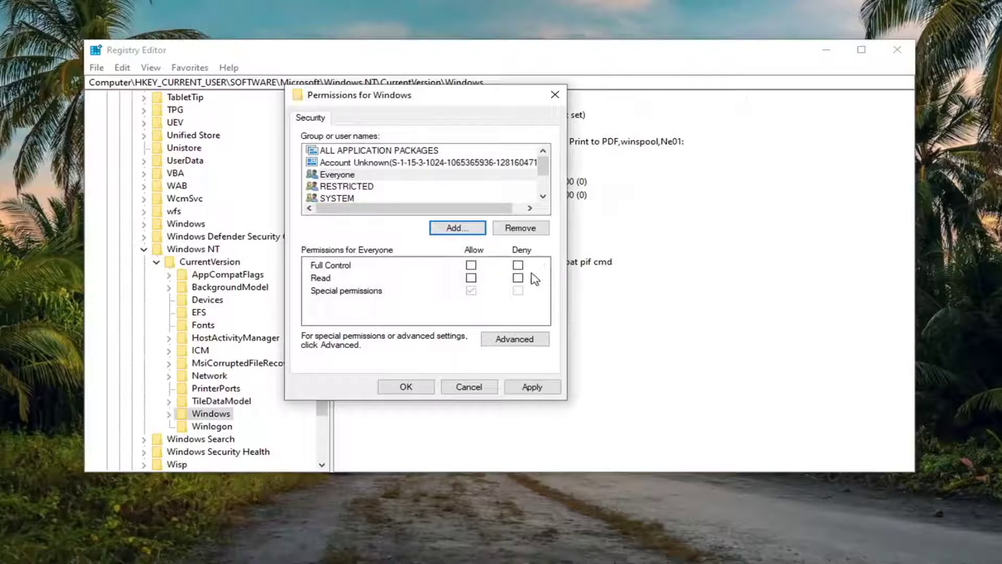
click(471, 265)
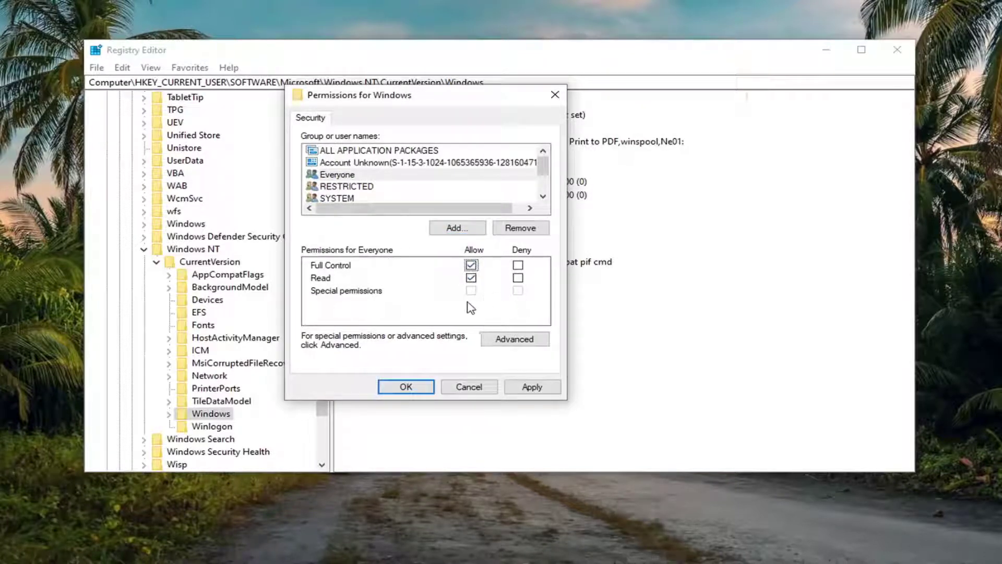
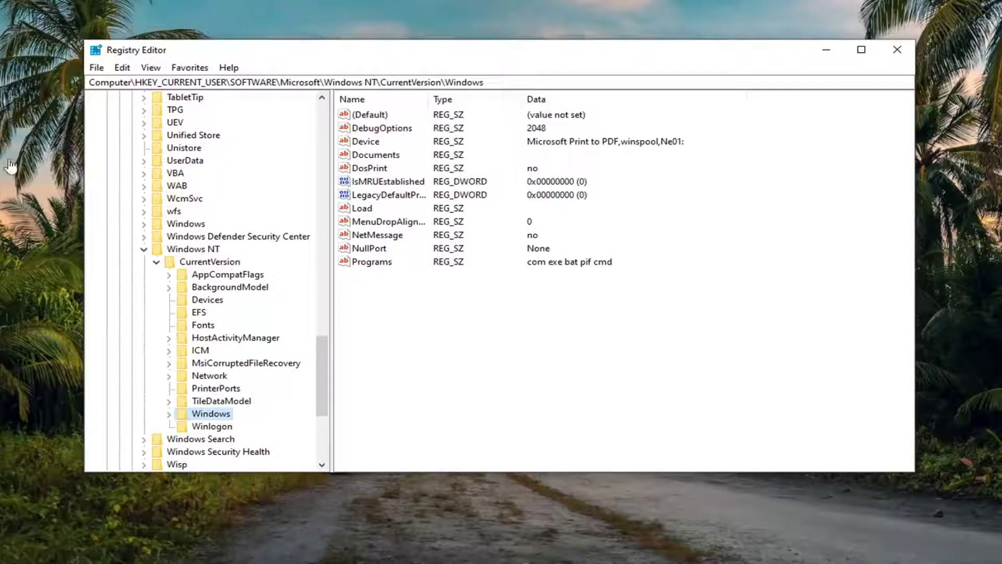
Collapse CurrentVersion, Windows NT, Microsoft, SOFTWARE and HKEY_CURRENT_USER in the registry tree
click(156, 262)
click(144, 249)
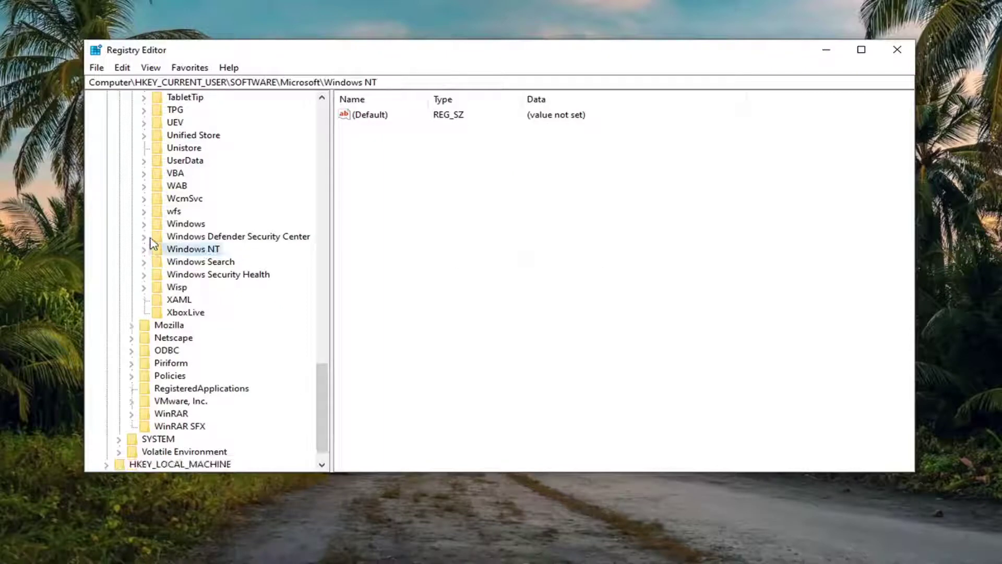
scroll(156, 244, up, 20)
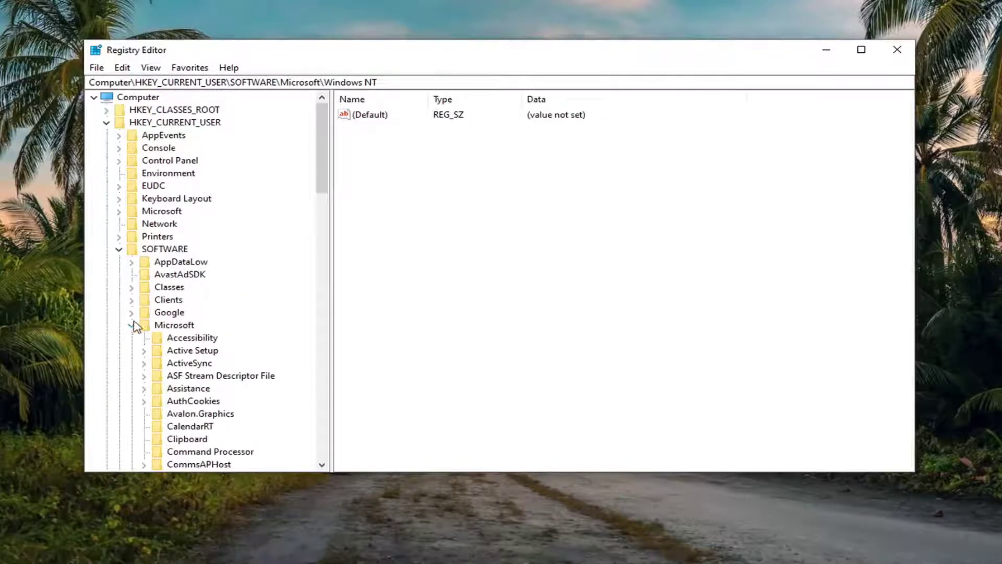
click(131, 326)
click(123, 250)
click(106, 122)
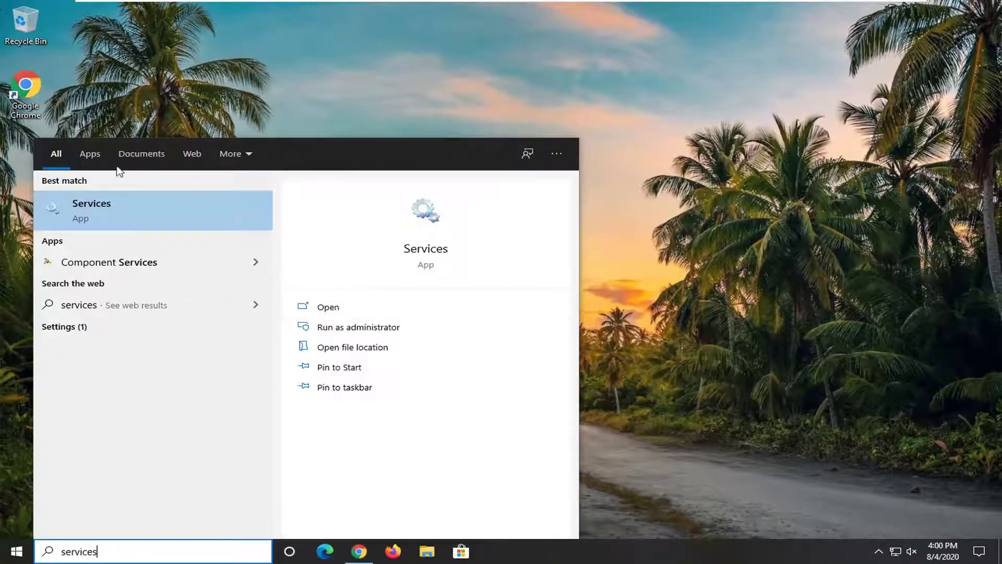
Launch the Services app from the 'services' search results
click(128, 213)
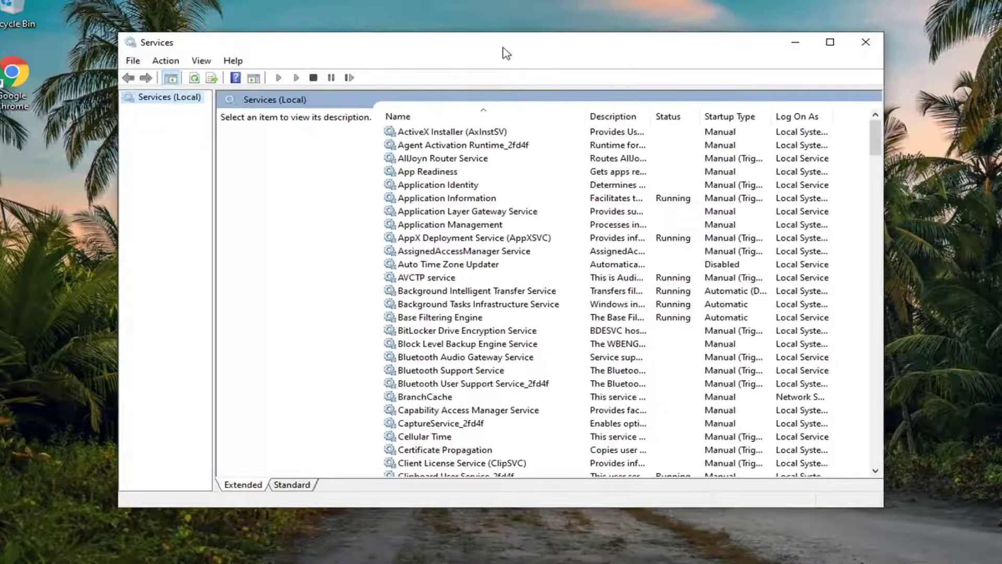
Scroll the service list to Print Spooler and open its Properties dialog
drag(876, 137, 885, 320)
scroll(437, 311, up, 3)
scroll(438, 311, up, 1)
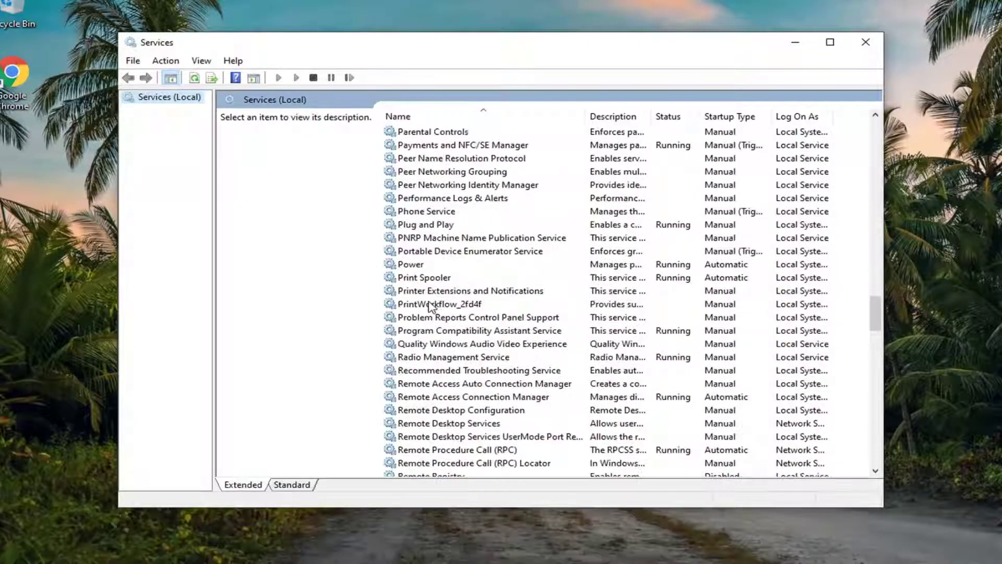
click(425, 278)
double_click(428, 281)
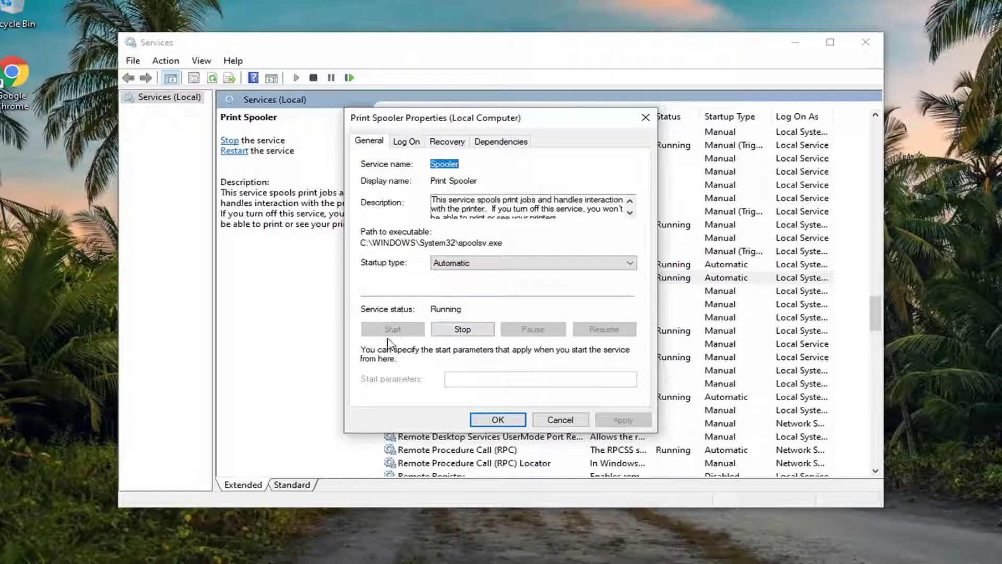
Set Print Spooler's startup type to Automatic, apply it and close the dialog with OK
click(435, 267)
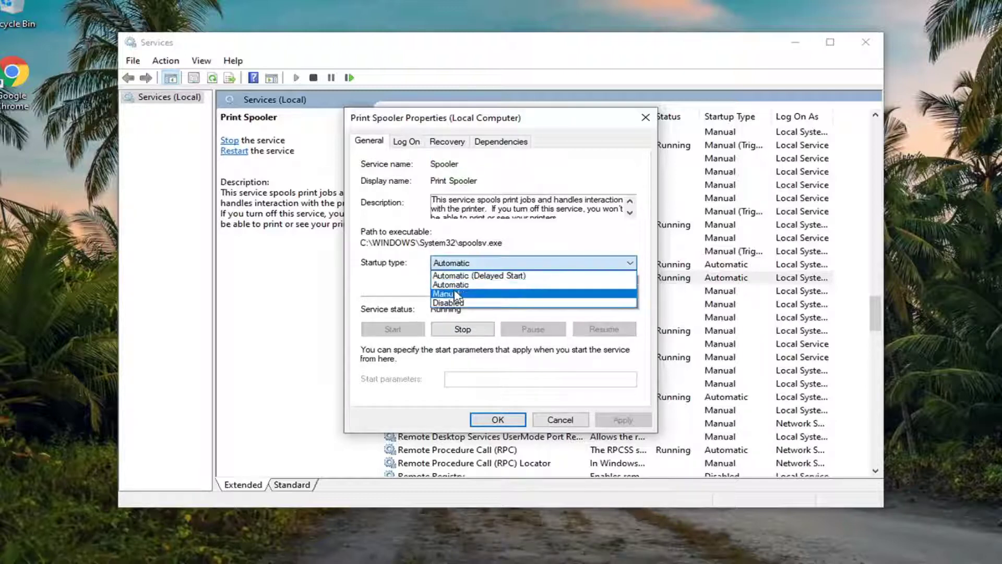
click(470, 275)
click(630, 420)
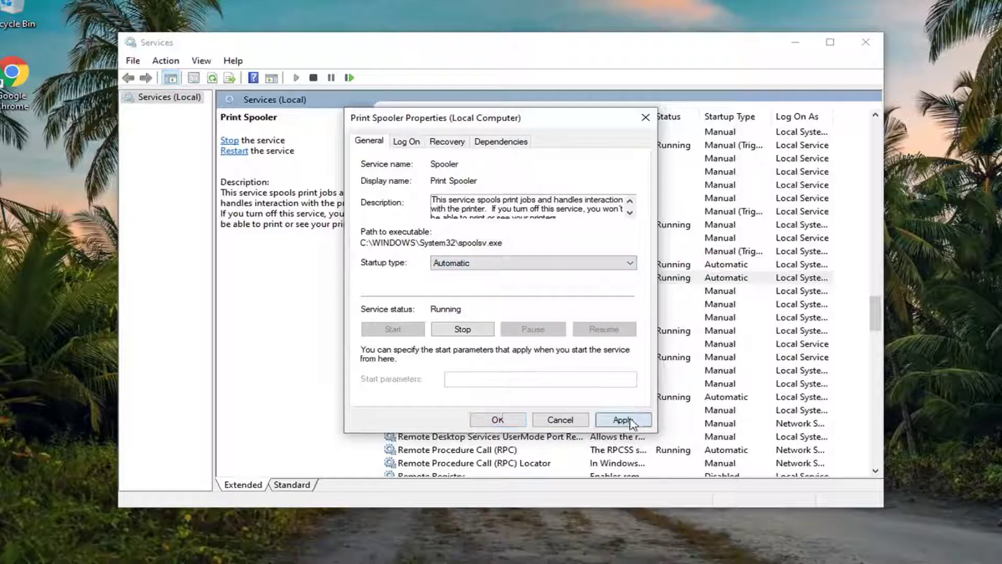
click(496, 420)
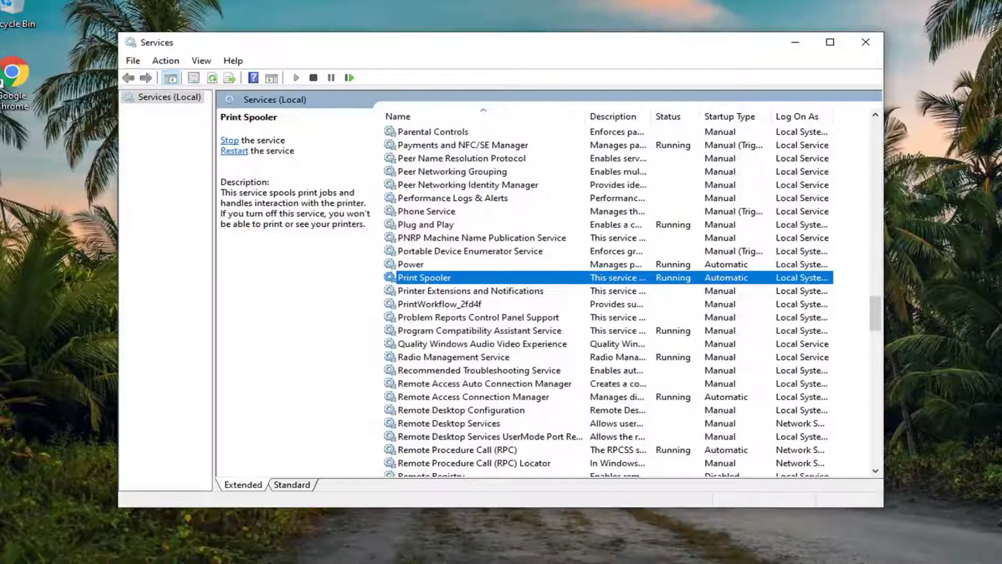